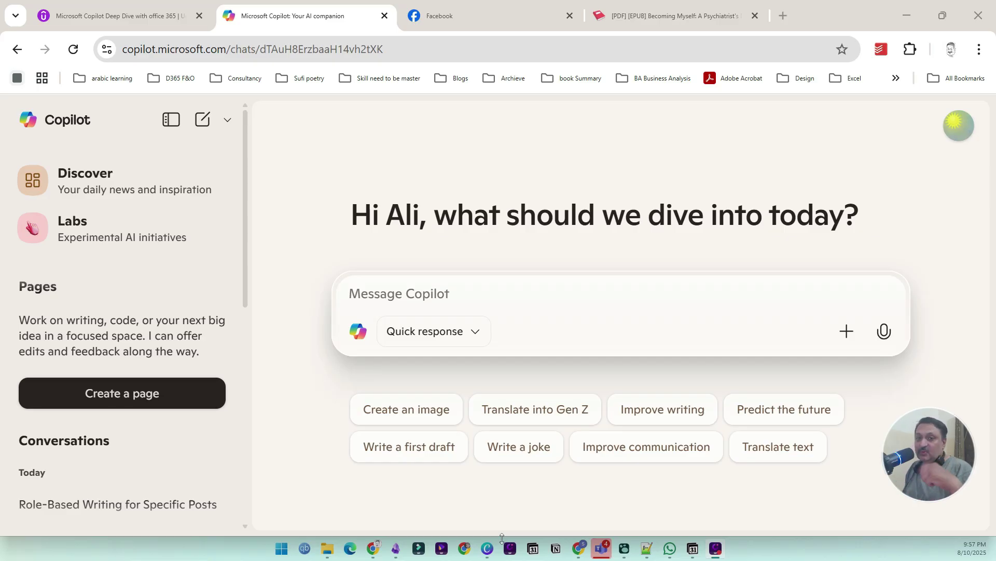
Begin a new chat prompt with the text "write a blogpost for Microsoft".
{"action": "left_click", "coordinate": [438, 301]}
{"action": "type", "text": "write a nl"}
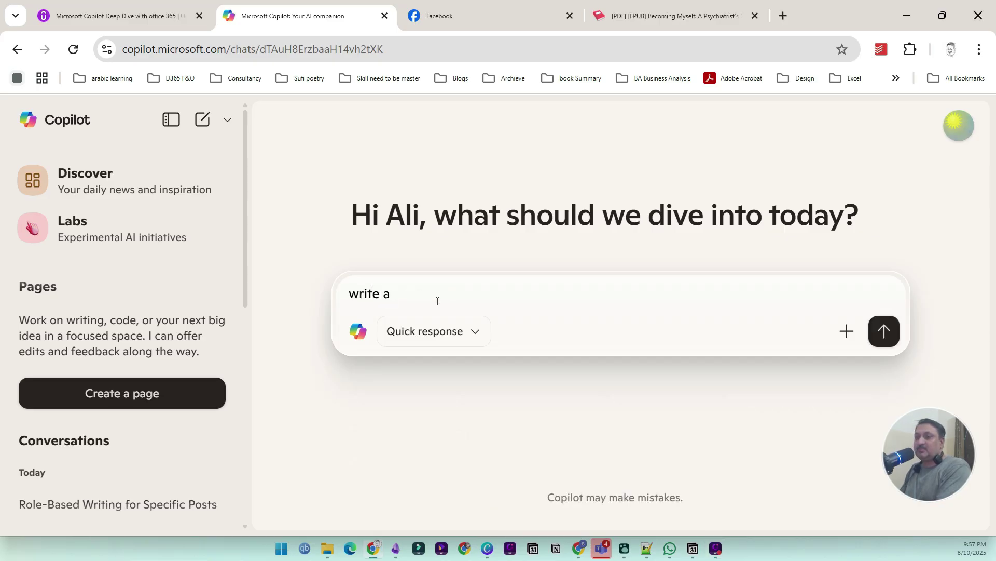
{"action": "key", "text": "BackSpace"}
{"action": "key", "text": "BackSpace"}
{"action": "type", "text": "blo"}
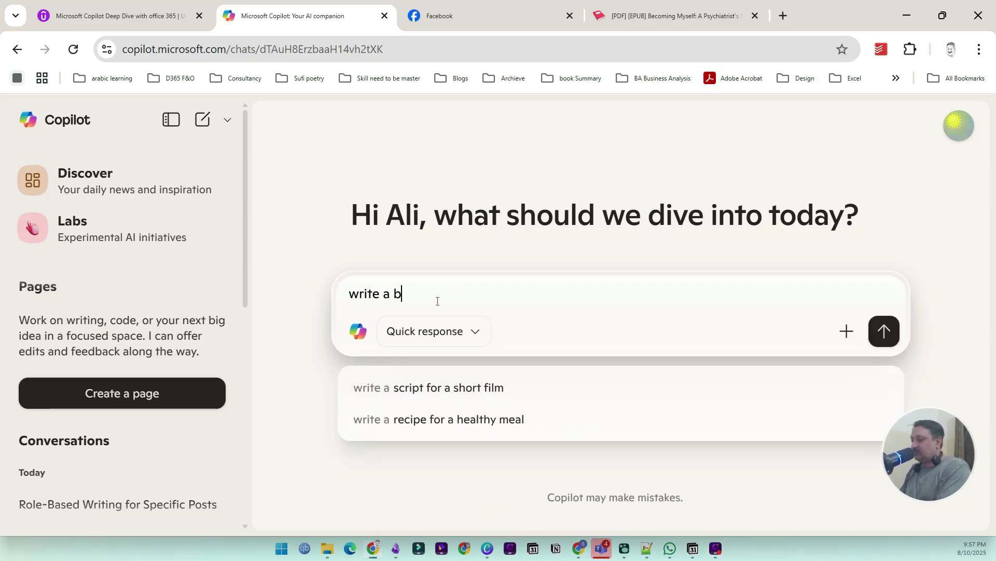
{"action": "key", "text": "BackSpace"}
{"action": "type", "text": "og"}
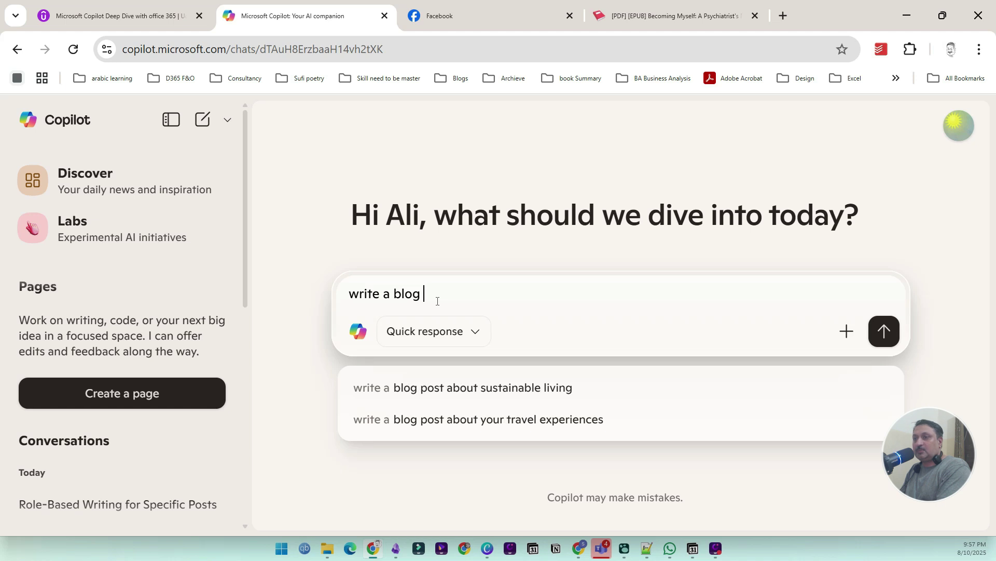
{"action": "type", "text": "post for D"}
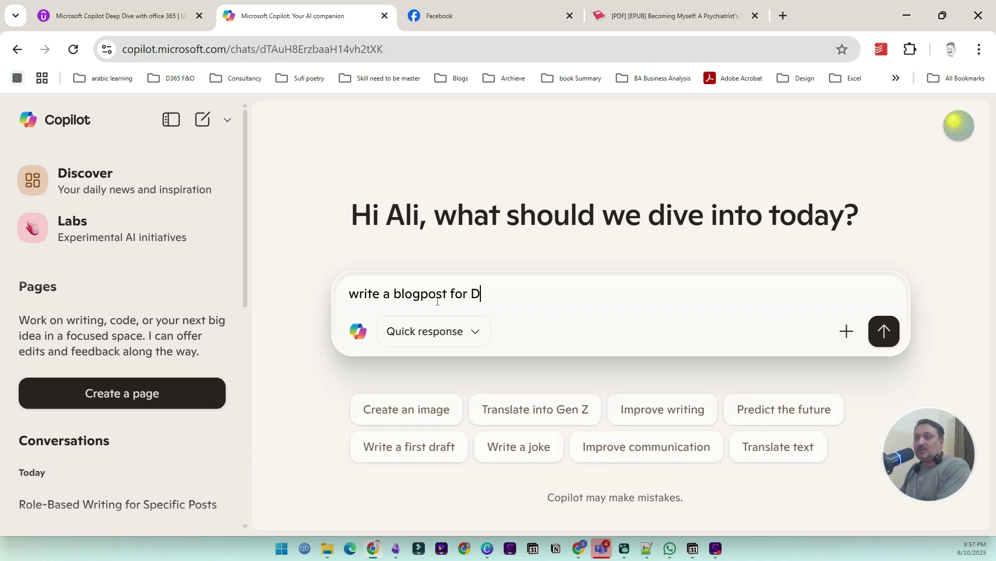
{"action": "key", "text": "BackSpace"}
{"action": "type", "text": "Micrsoo"}
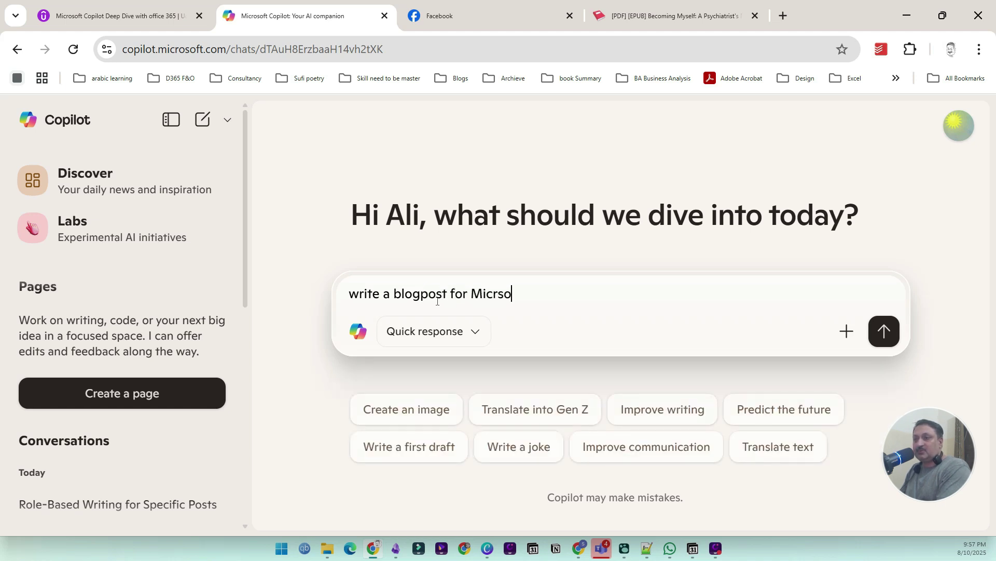
{"action": "key", "text": "BackSpace"}
{"action": "key", "text": "BackSpace"}
{"action": "key", "text": "BackSpace"}
{"action": "type", "text": "soft"}
{"action": "key", "text": "BackSpace"}
{"action": "key", "text": "BackSpace"}
{"action": "key", "text": "BackSpace"}
{"action": "key", "text": "BackSpace"}
{"action": "type", "text": "osoft "}
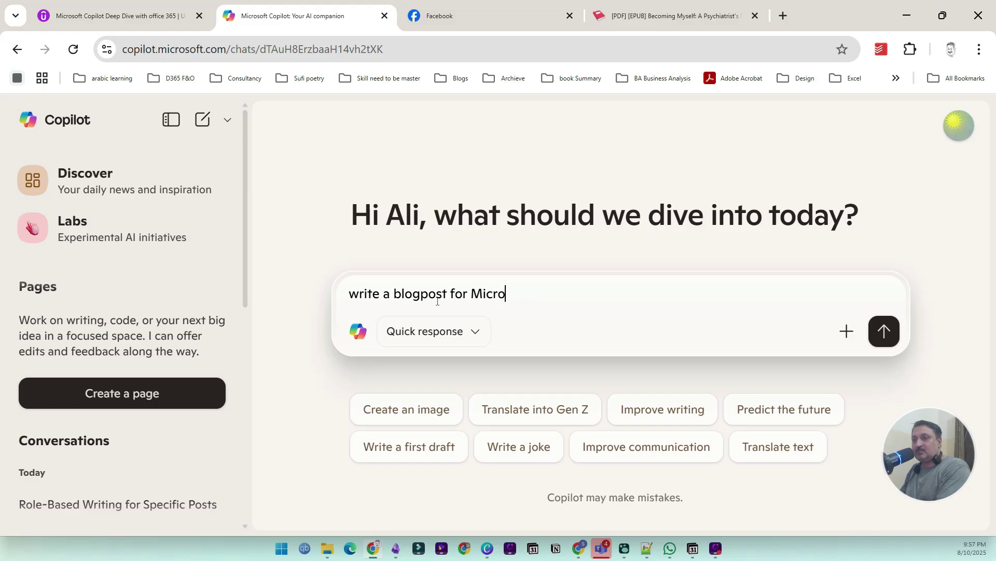
Complete the prompt with "Dynamics 365 Finance and operations, about its 4 features as Project Manager." and send it.
{"action": "type", "text": "Dynamic"}
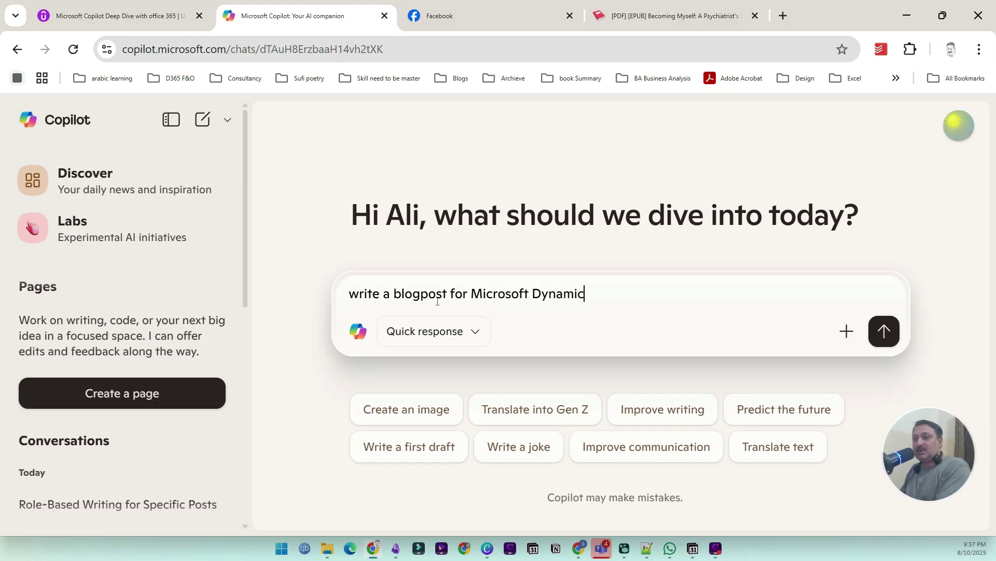
{"action": "type", "text": "s 365 Fina"}
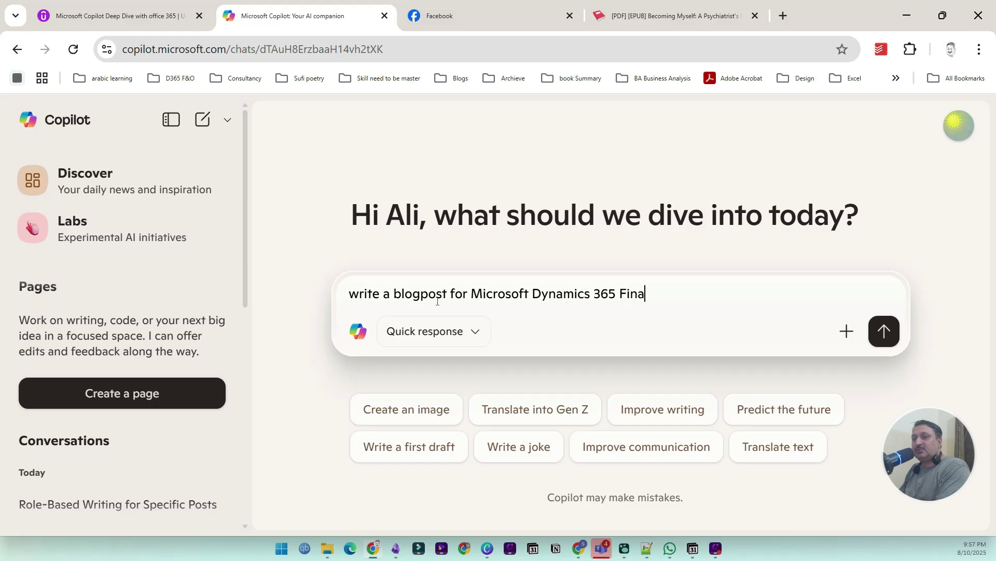
{"action": "type", "text": "nce and operat"}
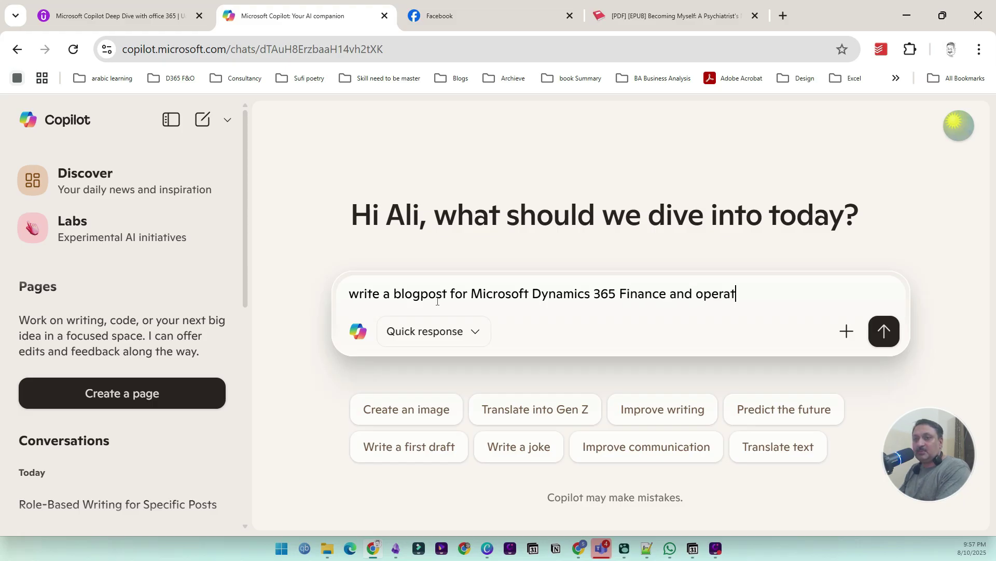
{"action": "type", "text": "ions, abut"}
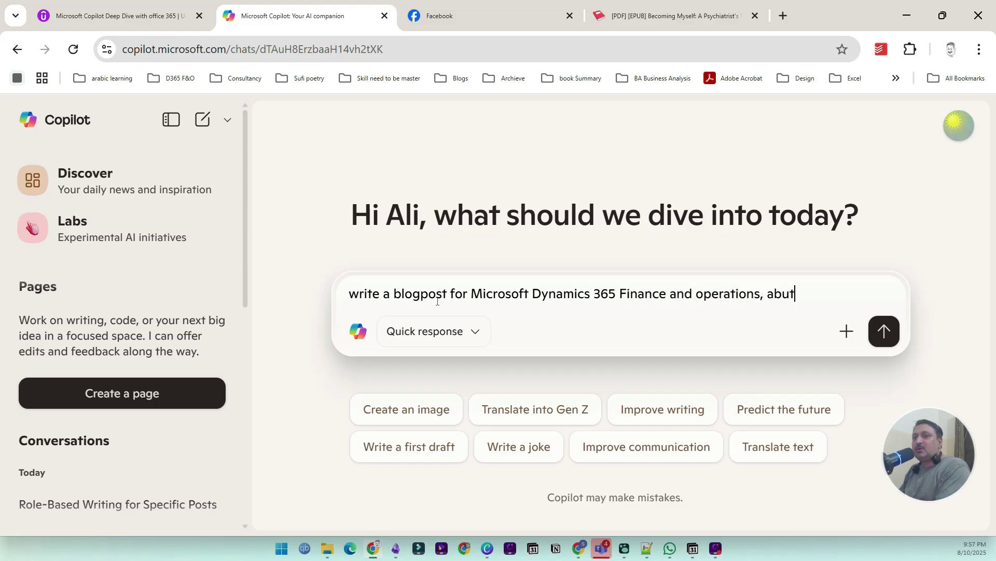
{"action": "key", "text": "BackSpace"}
{"action": "key", "text": "BackSpace"}
{"action": "type", "text": "out its "}
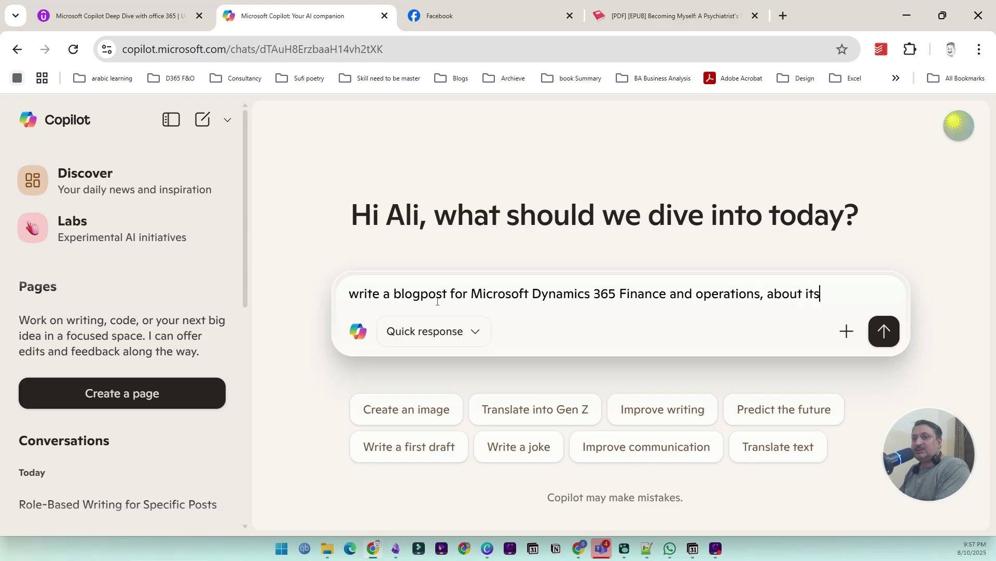
{"action": "type", "text": "4 features "}
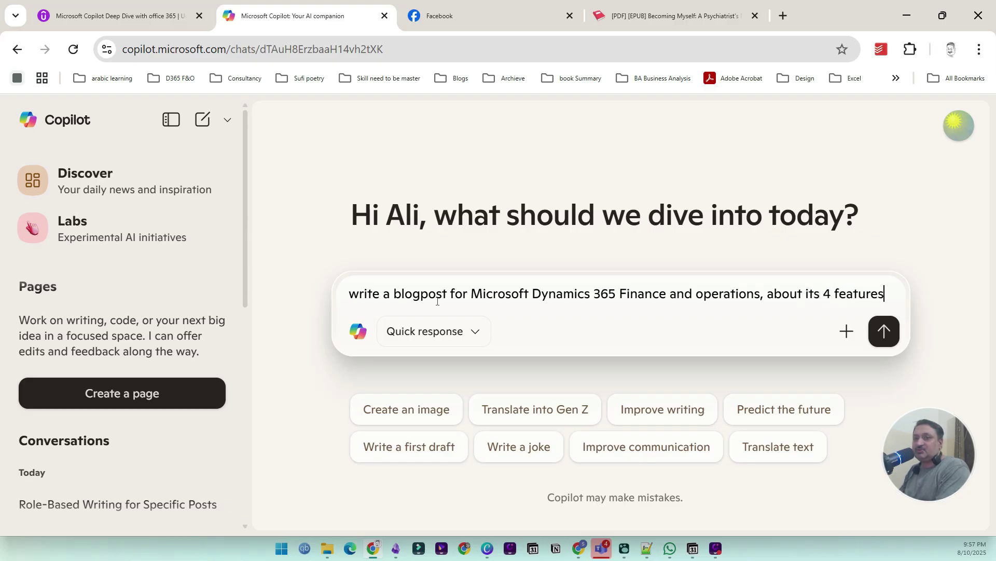
{"action": "type", "text": "as Pr"}
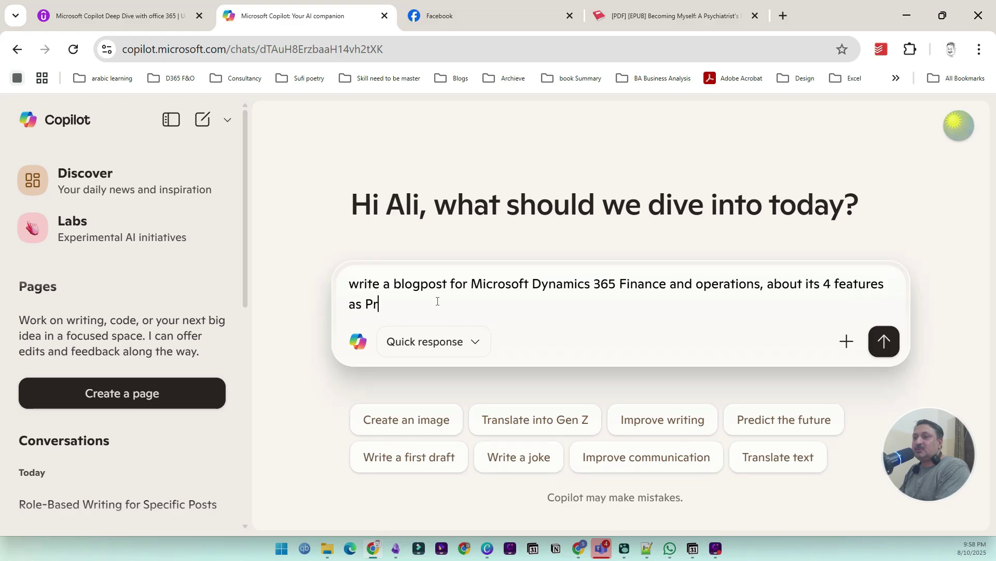
{"action": "type", "text": "oject Manager."}
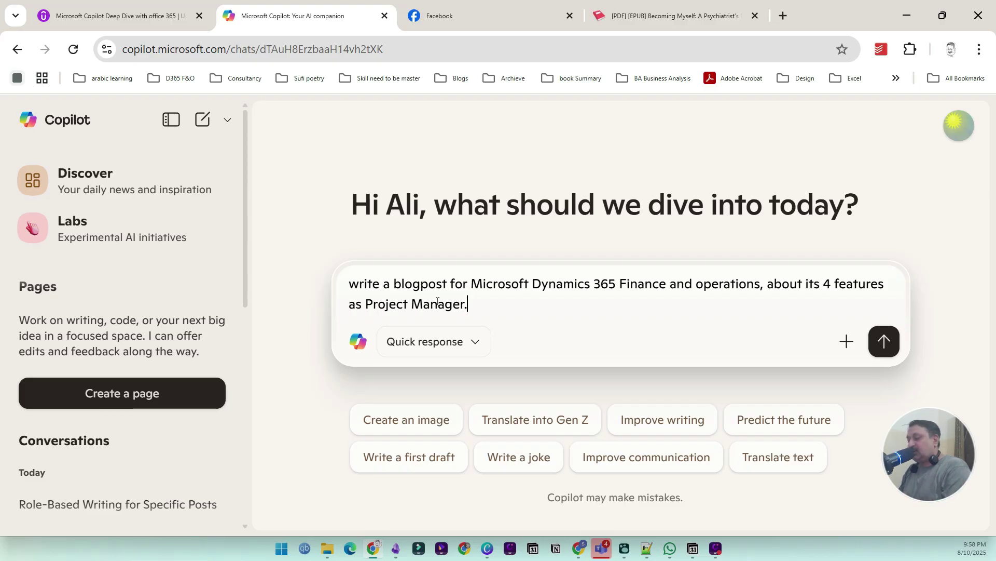
{"action": "key", "text": "Return"}
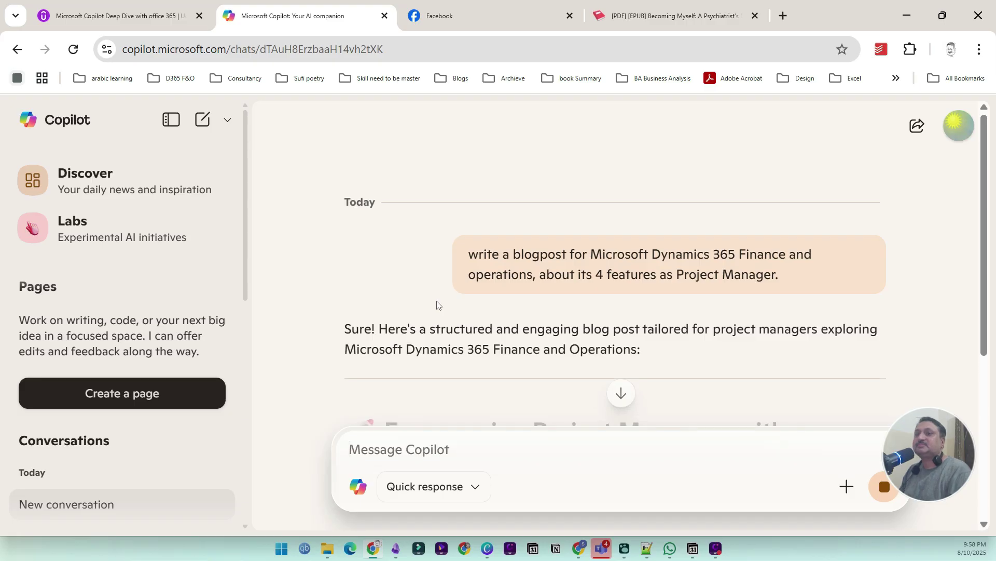
Read through the generated blog post, reviewing its introduction, the four feature sections and the closing thoughts.
{"action": "scroll", "coordinate": [437, 297], "scroll_direction": "down", "scroll_amount": 5}
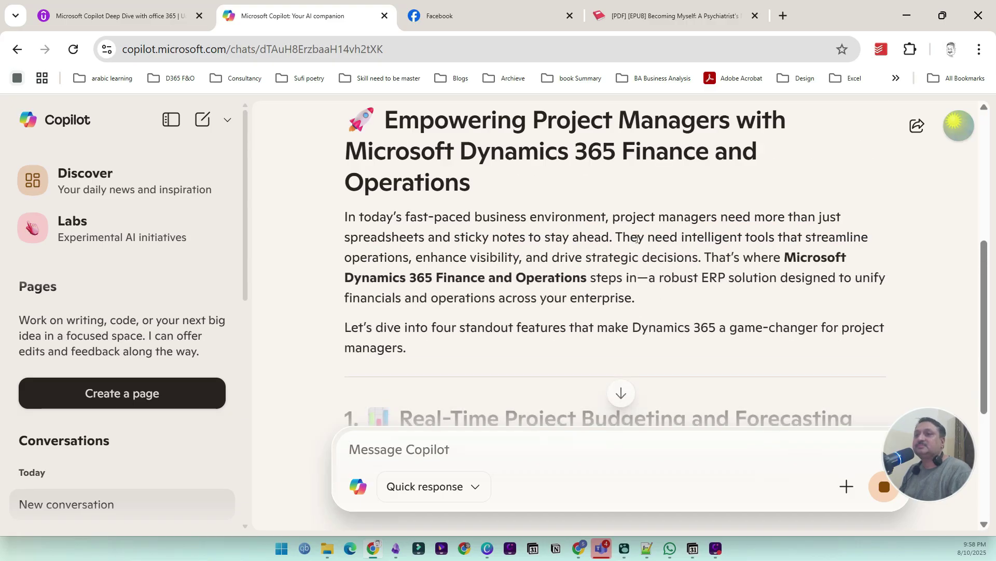
{"action": "scroll", "coordinate": [502, 271], "scroll_direction": "down", "scroll_amount": 5}
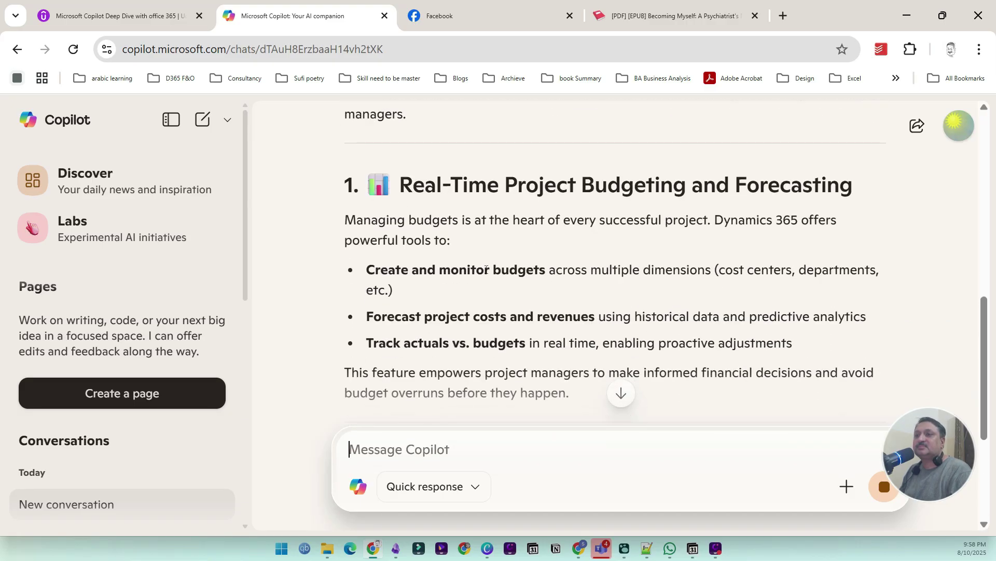
{"action": "scroll", "coordinate": [476, 301], "scroll_direction": "down", "scroll_amount": 2}
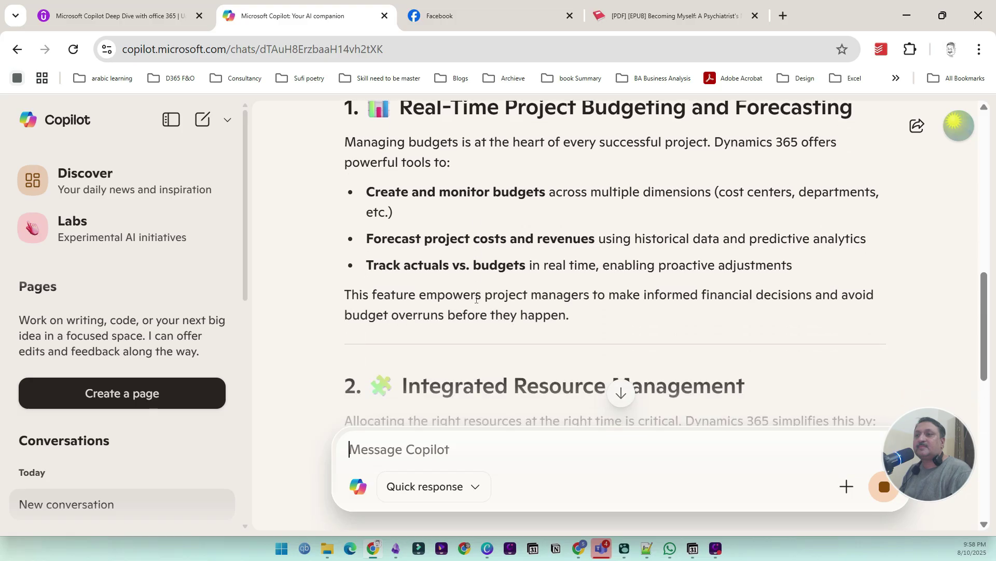
{"action": "scroll", "coordinate": [476, 300], "scroll_direction": "down", "scroll_amount": 4}
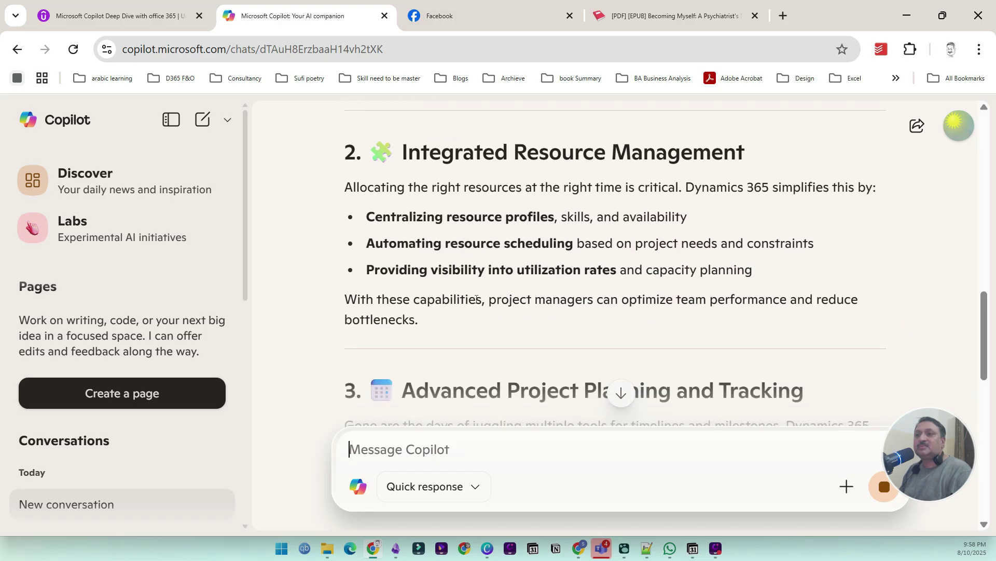
{"action": "scroll", "coordinate": [475, 300], "scroll_direction": "down", "scroll_amount": 6}
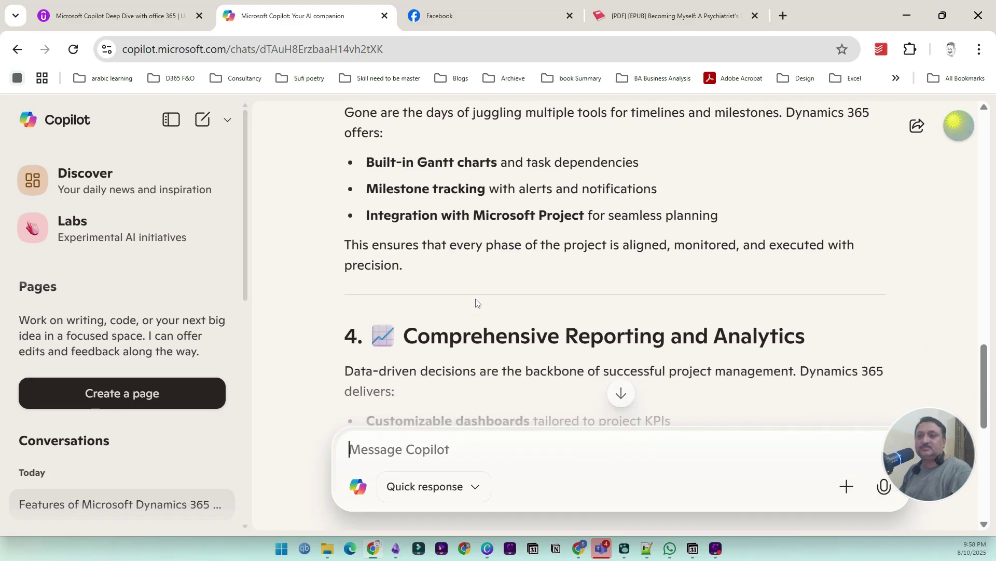
{"action": "scroll", "coordinate": [476, 300], "scroll_direction": "down", "scroll_amount": 3}
{"action": "scroll", "coordinate": [475, 299], "scroll_direction": "down", "scroll_amount": 6}
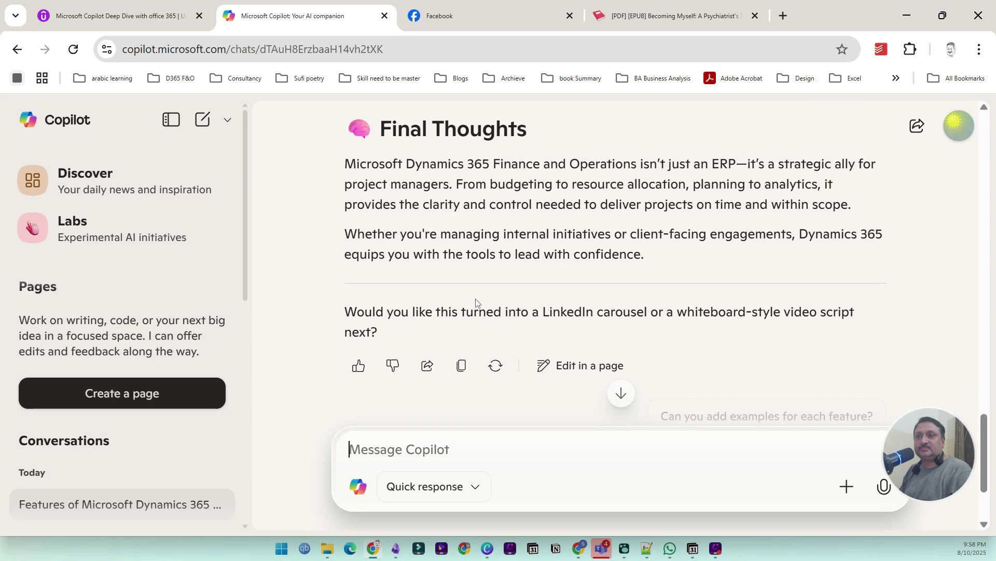
{"action": "scroll", "coordinate": [476, 299], "scroll_direction": "down", "scroll_amount": 2}
{"action": "scroll", "coordinate": [476, 300], "scroll_direction": "up", "scroll_amount": 12}
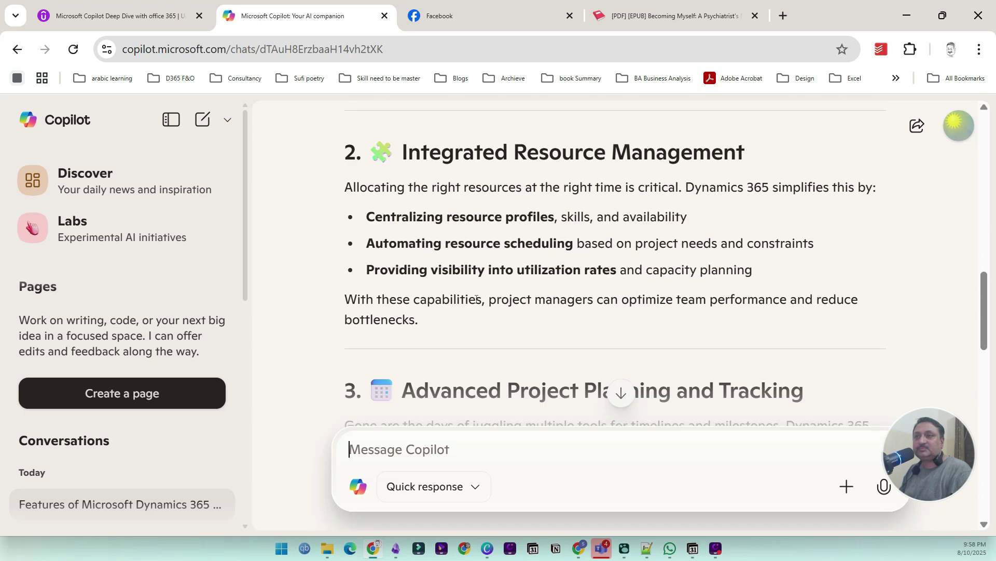
{"action": "scroll", "coordinate": [476, 300], "scroll_direction": "up", "scroll_amount": 8}
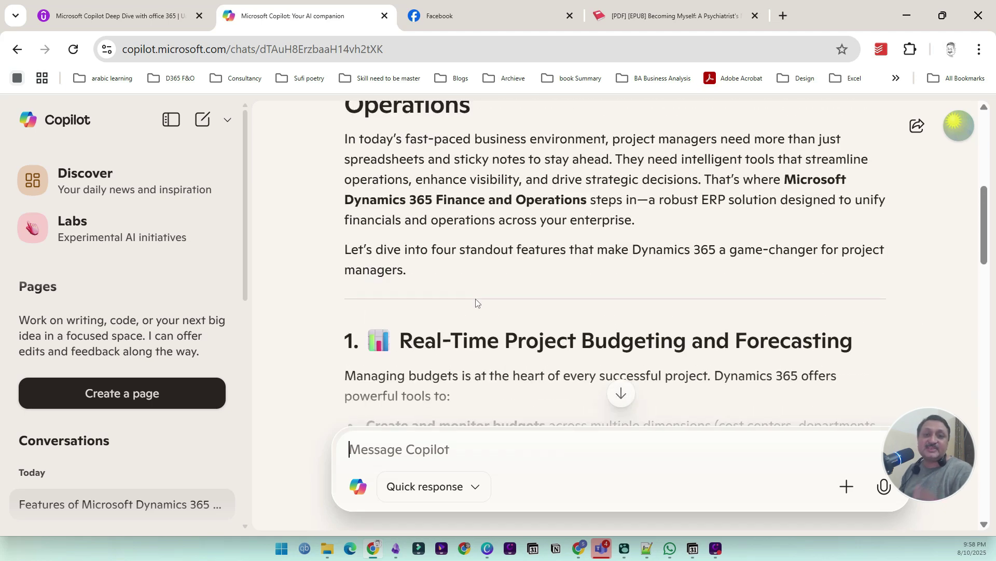
{"action": "scroll", "coordinate": [476, 302], "scroll_direction": "down", "scroll_amount": 4}
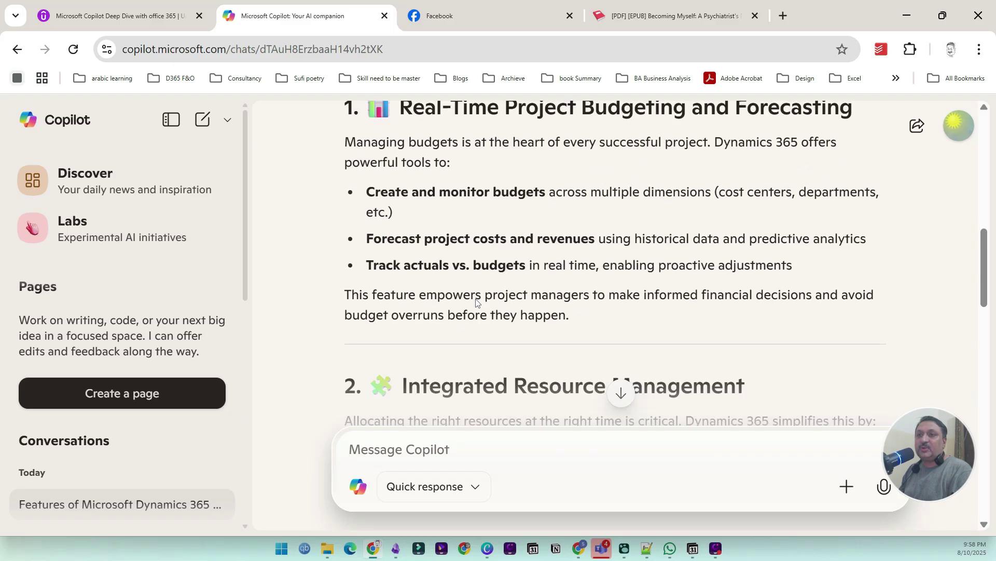
{"action": "scroll", "coordinate": [476, 301], "scroll_direction": "down", "scroll_amount": 3}
{"action": "scroll", "coordinate": [476, 300], "scroll_direction": "up", "scroll_amount": 3}
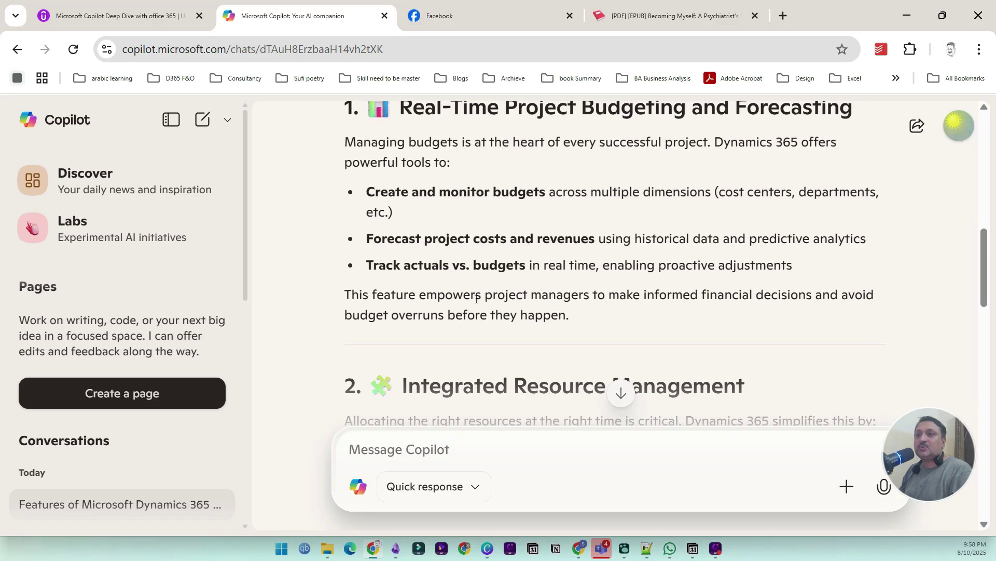
{"action": "scroll", "coordinate": [476, 299], "scroll_direction": "up", "scroll_amount": 1}
{"action": "scroll", "coordinate": [476, 301], "scroll_direction": "down", "scroll_amount": 4}
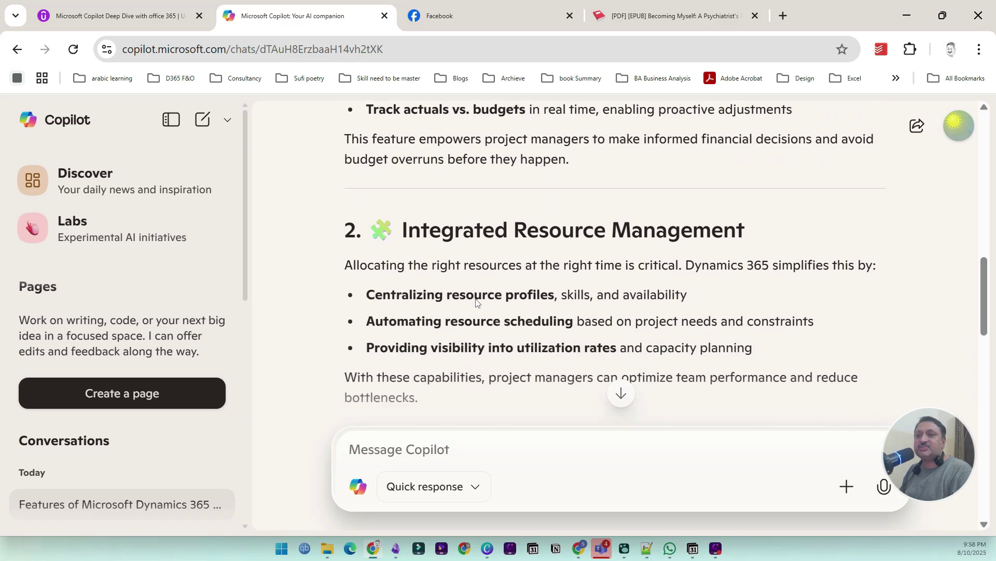
{"action": "scroll", "coordinate": [476, 301], "scroll_direction": "down", "scroll_amount": 3}
{"action": "scroll", "coordinate": [476, 299], "scroll_direction": "up", "scroll_amount": 3}
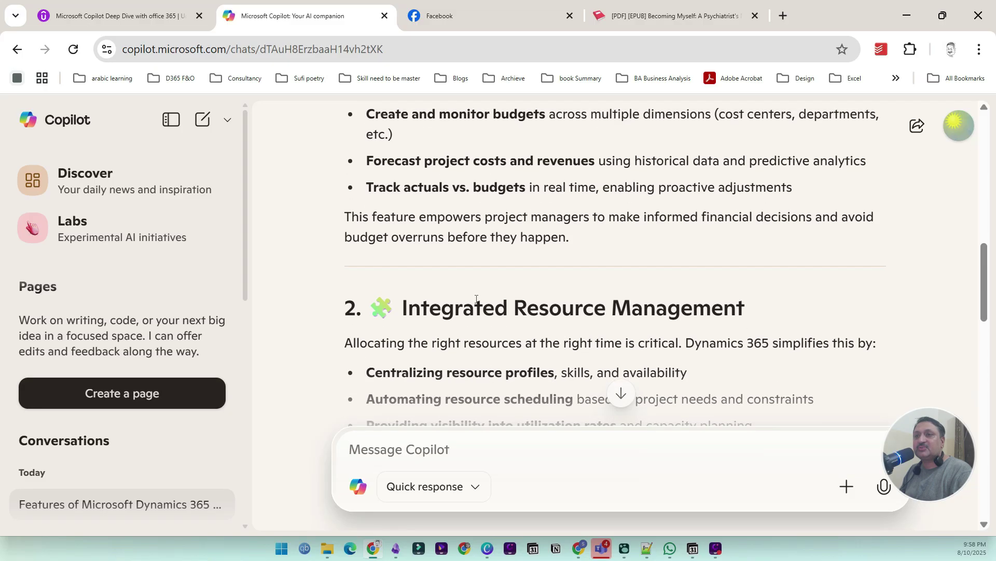
{"action": "scroll", "coordinate": [476, 300], "scroll_direction": "down", "scroll_amount": 4}
{"action": "scroll", "coordinate": [476, 299], "scroll_direction": "down", "scroll_amount": 6}
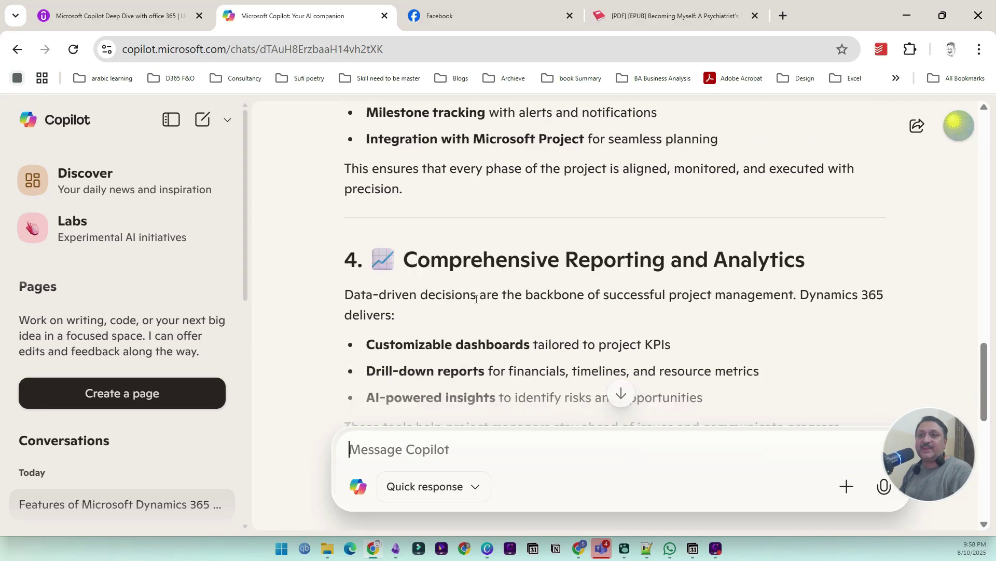
{"action": "scroll", "coordinate": [476, 300], "scroll_direction": "down", "scroll_amount": 3}
{"action": "scroll", "coordinate": [476, 300], "scroll_direction": "down", "scroll_amount": 7}
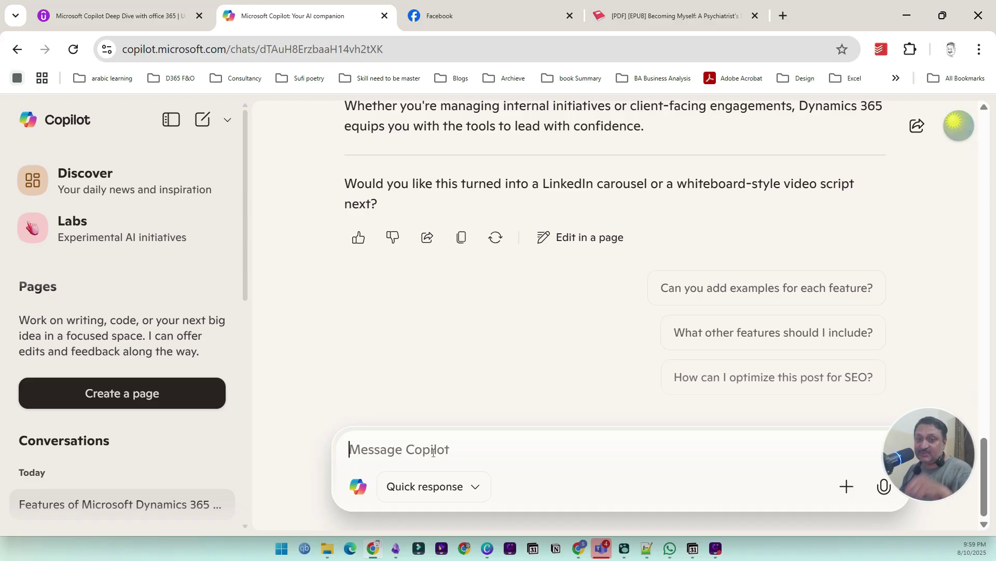
Copy the full text of the sent blog post prompt and paste it into the message box.
{"action": "type", "text": "w"}
{"action": "key", "text": "BackSpace"}
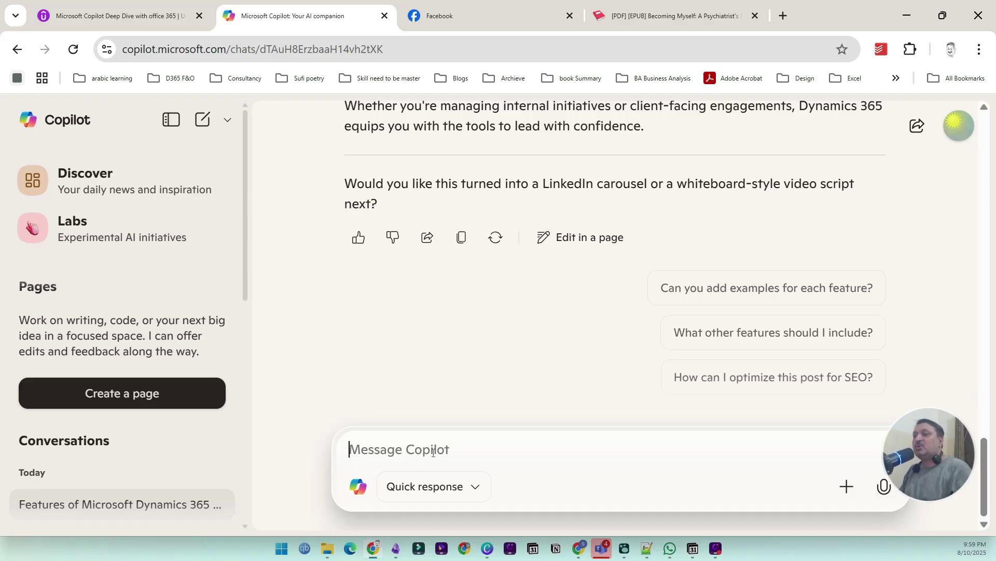
{"action": "scroll", "coordinate": [457, 318], "scroll_direction": "up", "scroll_amount": 20}
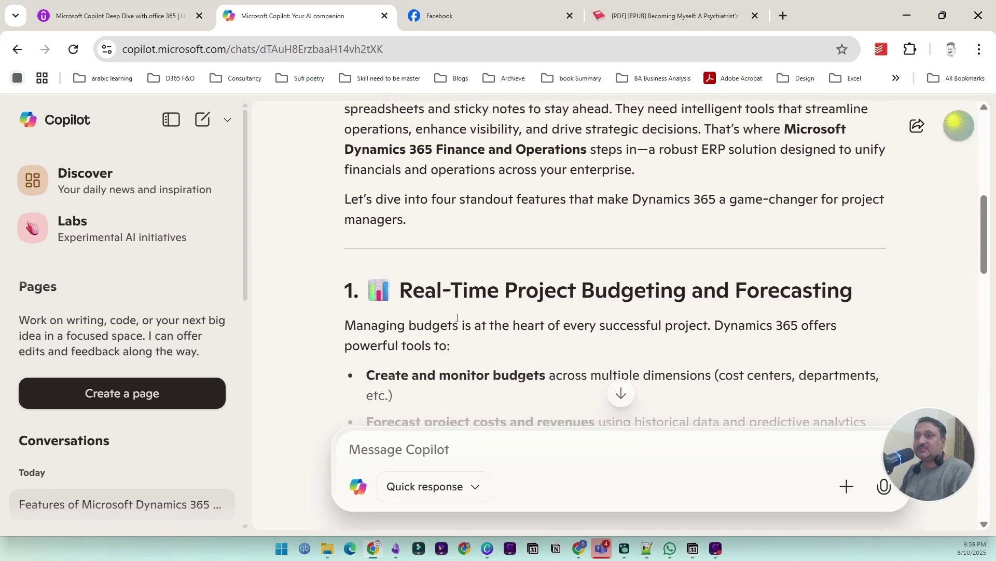
{"action": "scroll", "coordinate": [456, 317], "scroll_direction": "up", "scroll_amount": 8}
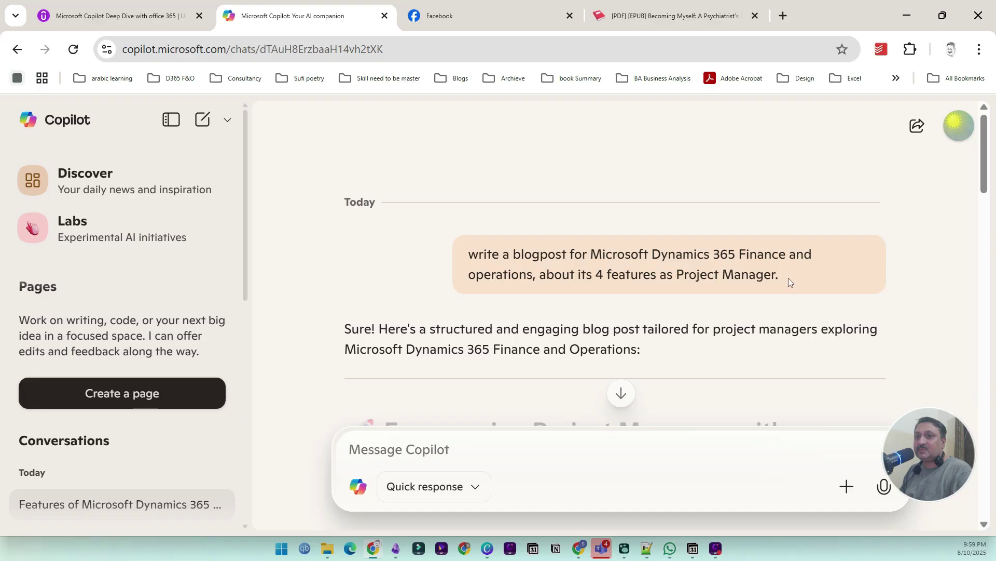
{"action": "left_click_drag", "start_coordinate": [789, 278], "coordinate": [466, 257]}
{"action": "key", "text": "ctrl+c"}
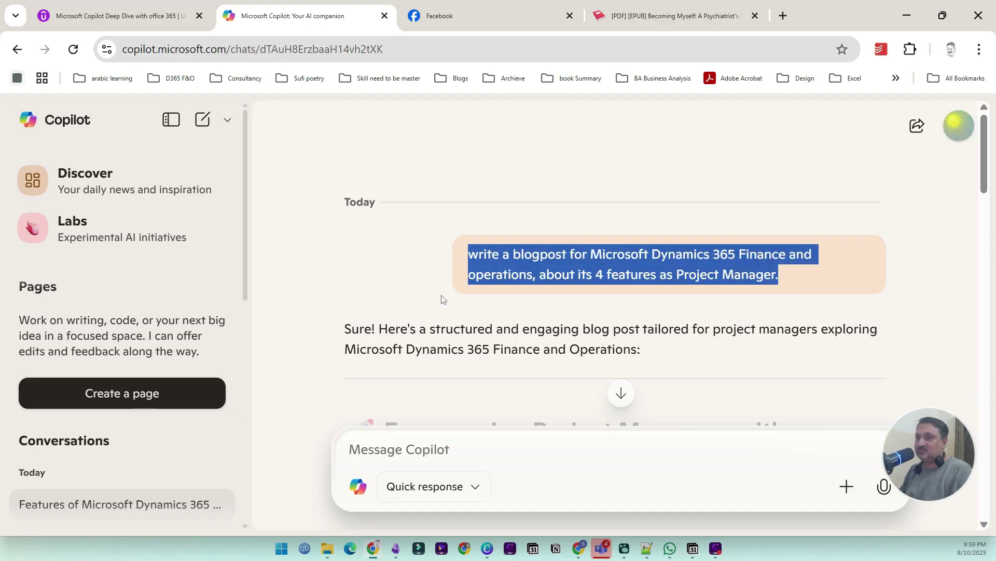
{"action": "scroll", "coordinate": [442, 299], "scroll_direction": "down", "scroll_amount": 20}
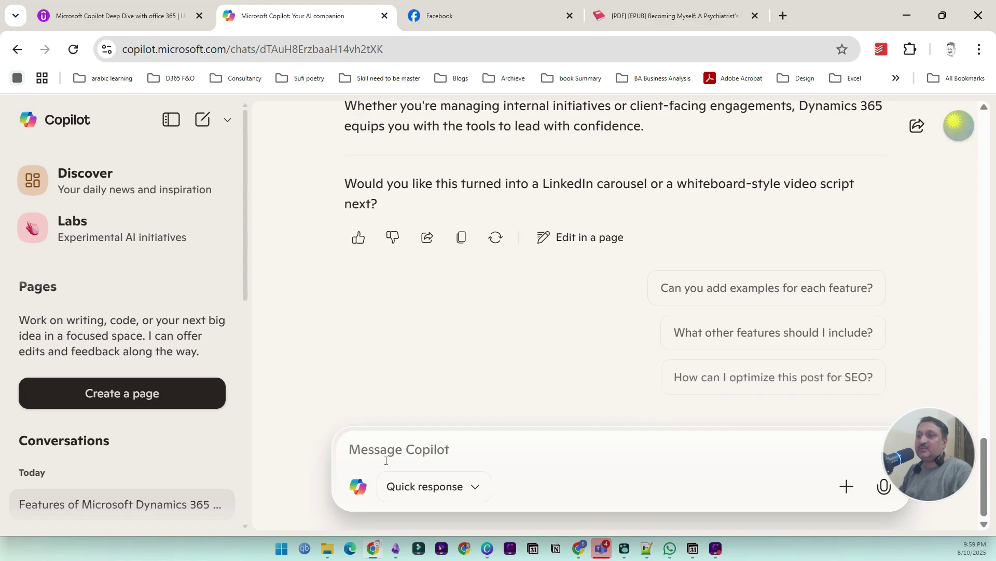
{"action": "key", "text": "ctrl+v"}
Remove the role "Project Manager" from the end of the pasted blog post prompt.
{"action": "key", "text": "BackSpace"}
{"action": "key", "text": "BackSpace"}
{"action": "key", "text": "BackSpace"}
{"action": "key", "text": "BackSpace"}
{"action": "key", "text": "BackSpace"}
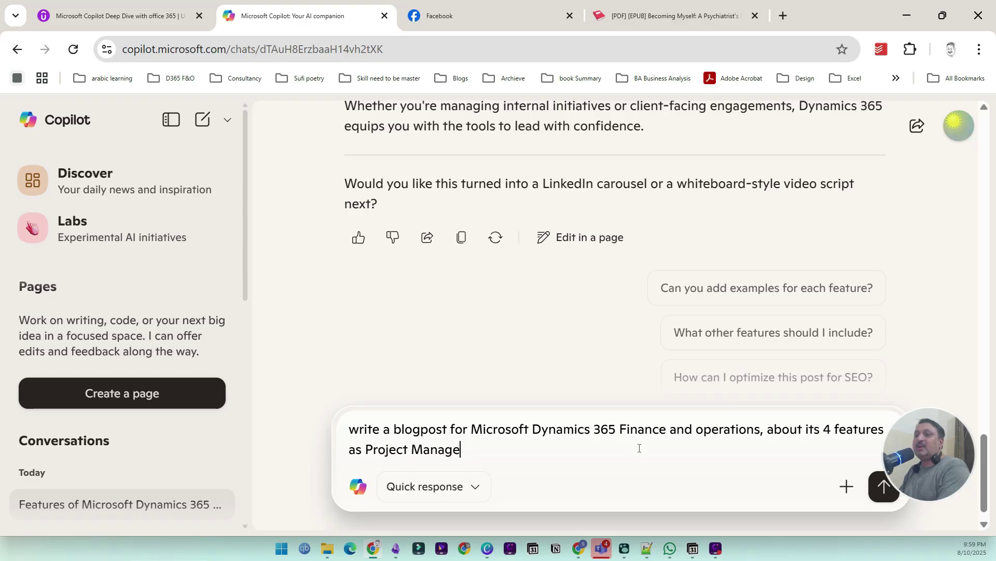
{"action": "key", "text": "BackSpace"}
{"action": "key", "text": "BackSpace"}
{"action": "key", "text": "BackSpace"}
{"action": "key", "text": "BackSpace"}
{"action": "key", "text": "BackSpace"}
{"action": "key", "text": "BackSpace"}
{"action": "key", "text": "BackSpace"}
{"action": "key", "text": "BackSpace"}
{"action": "key", "text": "BackSpace"}
{"action": "key", "text": "BackSpace"}
{"action": "key", "text": "BackSpace"}
{"action": "key", "text": "BackSpace"}
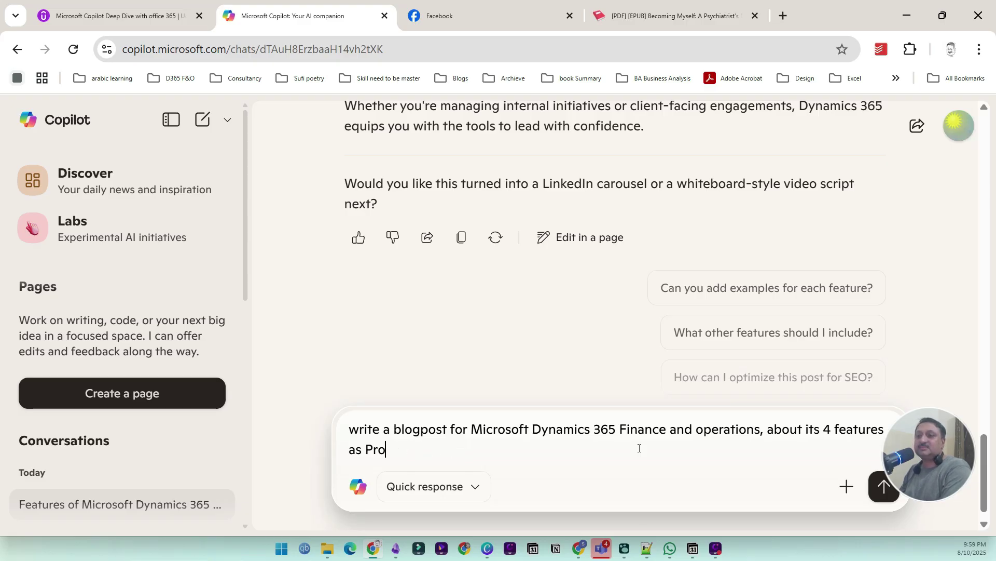
{"action": "type", "text": "F"}
{"action": "key", "text": "BackSpace"}
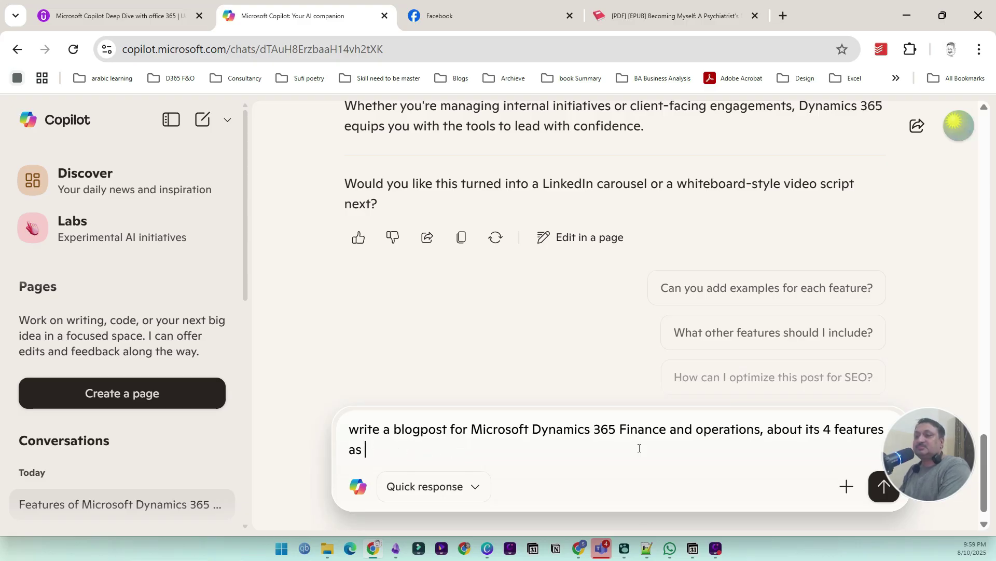
{"action": "type", "text": "CFO Cheif"}
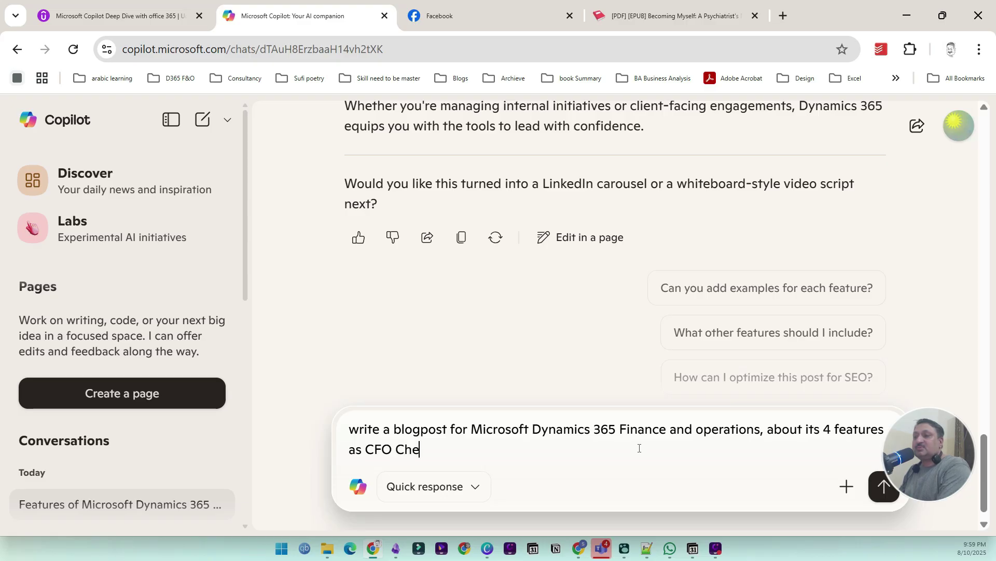
{"action": "key", "text": "BackSpace"}
{"action": "key", "text": "BackSpace"}
{"action": "key", "text": "BackSpace"}
{"action": "key", "text": "BackSpace"}
{"action": "key", "text": "BackSpace"}
{"action": "key", "text": "BackSpace"}
{"action": "key", "text": "BackSpace"}
{"action": "key", "text": "BackSpace"}
{"action": "key", "text": "BackSpace"}
{"action": "key", "text": "BackSpace"}
{"action": "key", "text": "BackSpace"}
{"action": "key", "text": "BackSpace"}
Set the role in the prompt to "Finance Manager or head of Finance department" and send it.
{"action": "type", "text": "s Finance"}
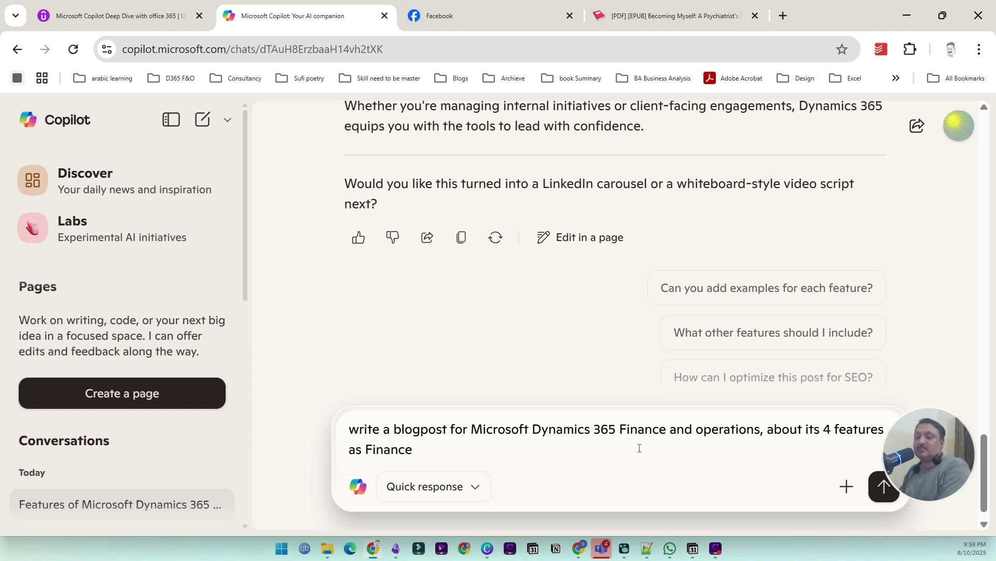
{"action": "type", "text": " Manager or"}
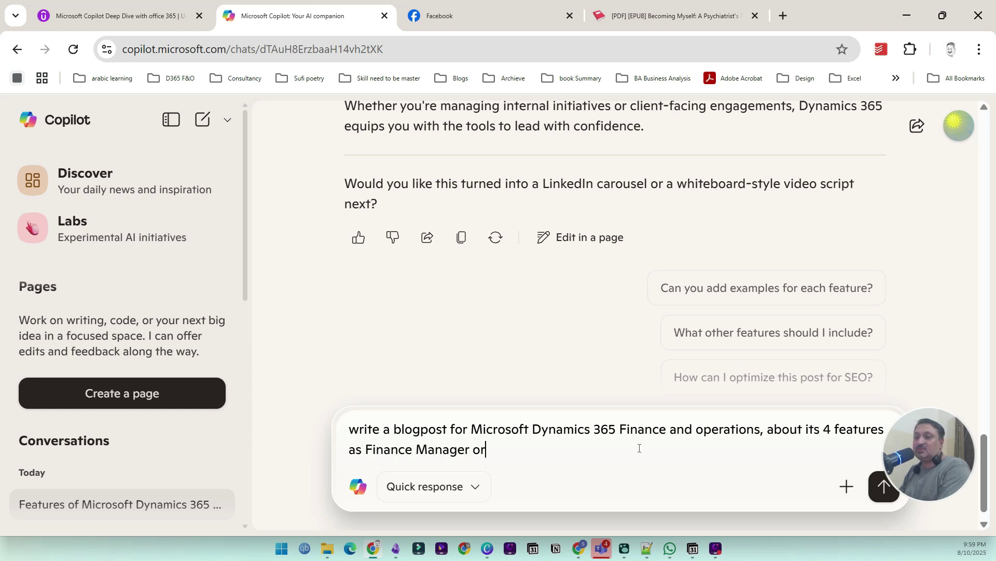
{"action": "type", "text": " head "}
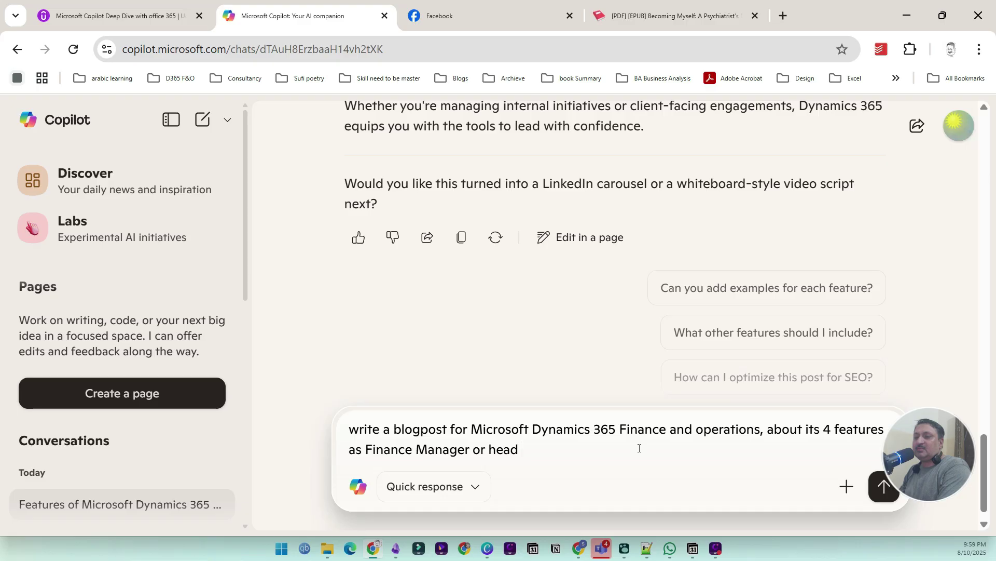
{"action": "type", "text": "of Finance department"}
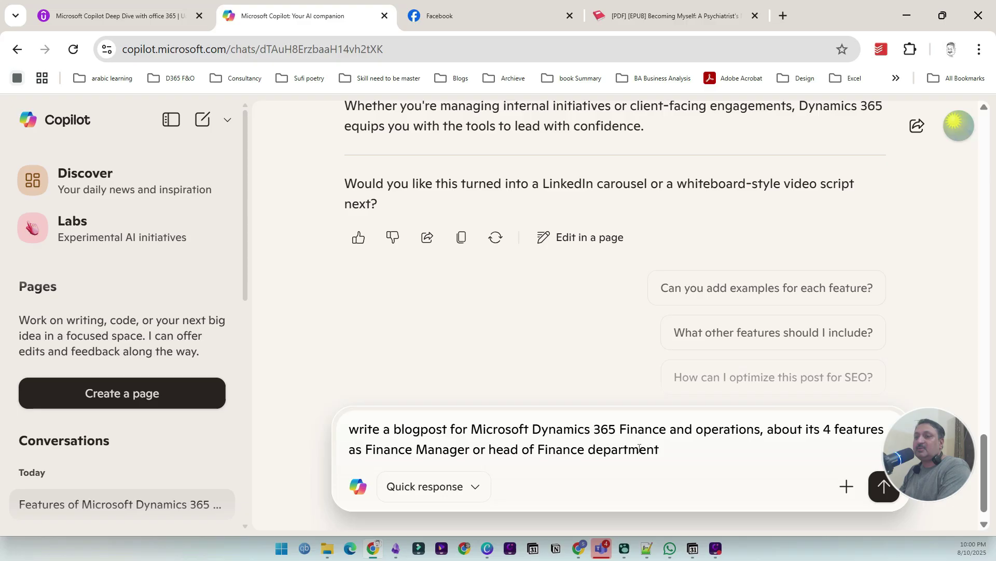
{"action": "key", "text": "Return"}
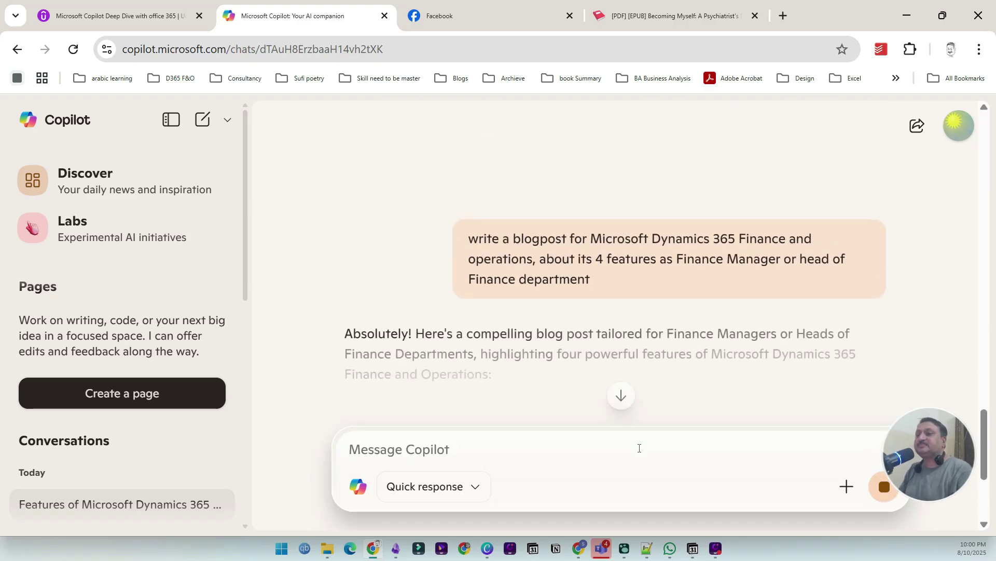
Read through the new finance-focused blog post, from its introduction and four feature sections to the final thoughts.
{"action": "scroll", "coordinate": [343, 335], "scroll_direction": "down", "scroll_amount": 2}
{"action": "scroll", "coordinate": [342, 335], "scroll_direction": "down", "scroll_amount": 4}
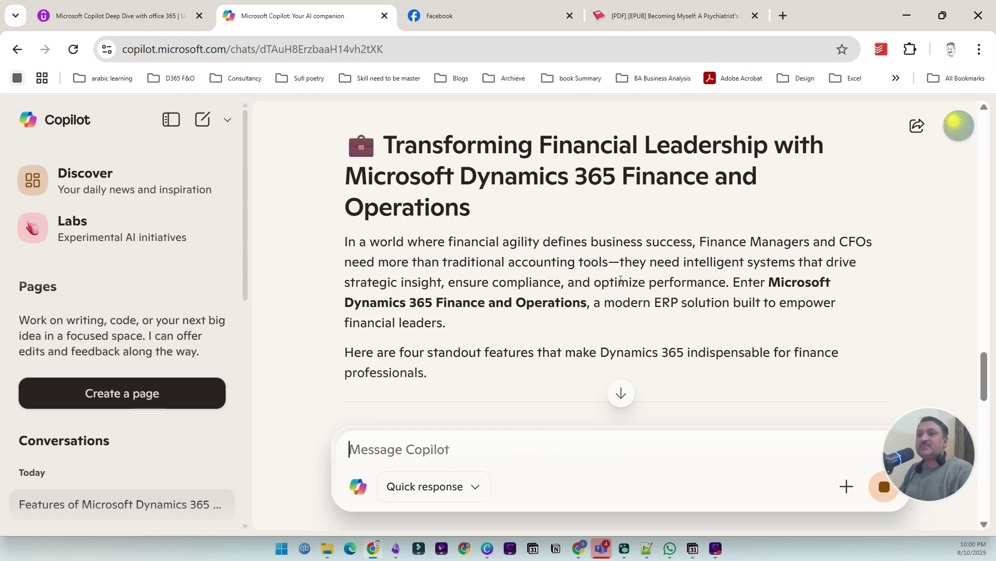
{"action": "scroll", "coordinate": [546, 273], "scroll_direction": "down", "scroll_amount": 4}
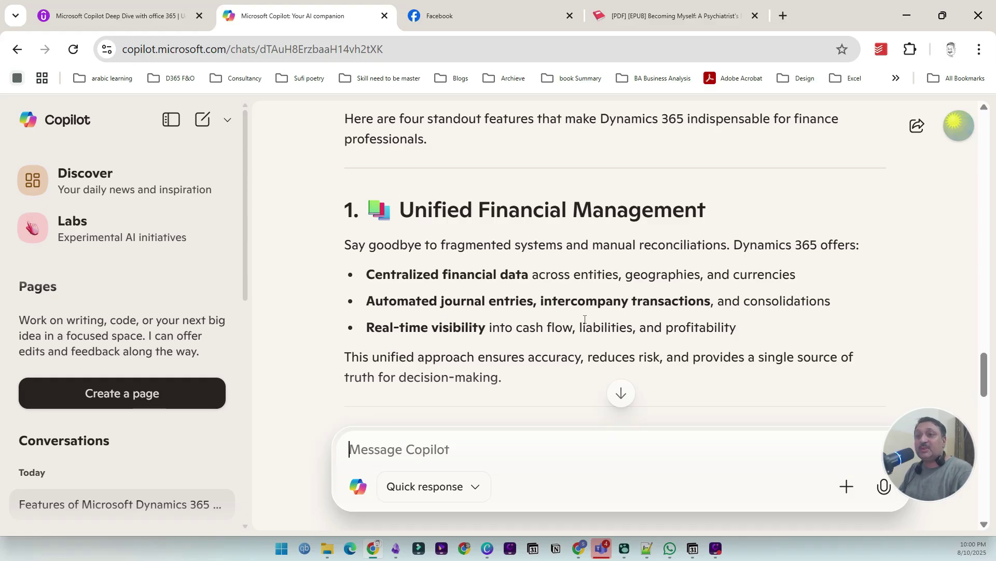
{"action": "scroll", "coordinate": [476, 314], "scroll_direction": "down", "scroll_amount": 3}
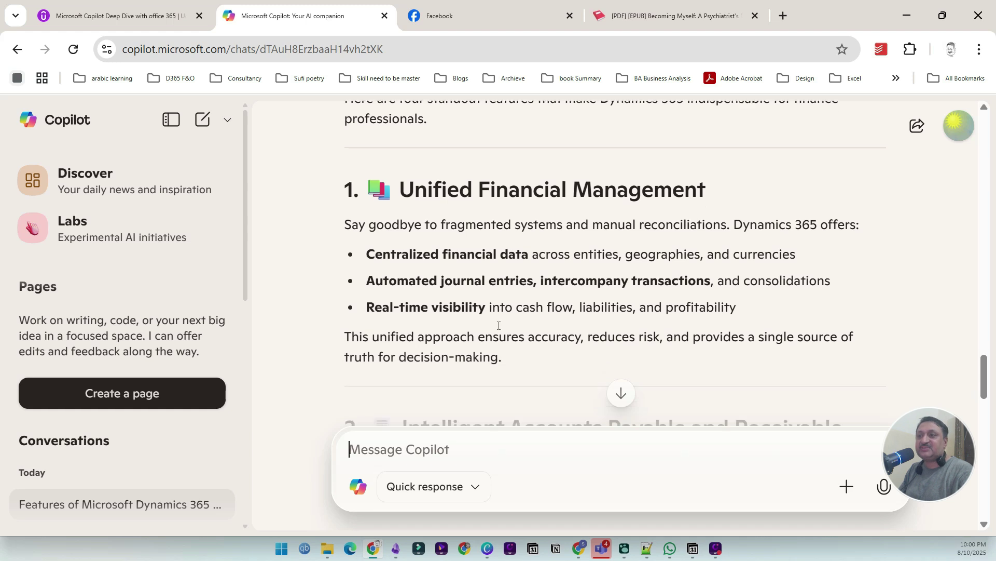
{"action": "scroll", "coordinate": [466, 324], "scroll_direction": "down", "scroll_amount": 1}
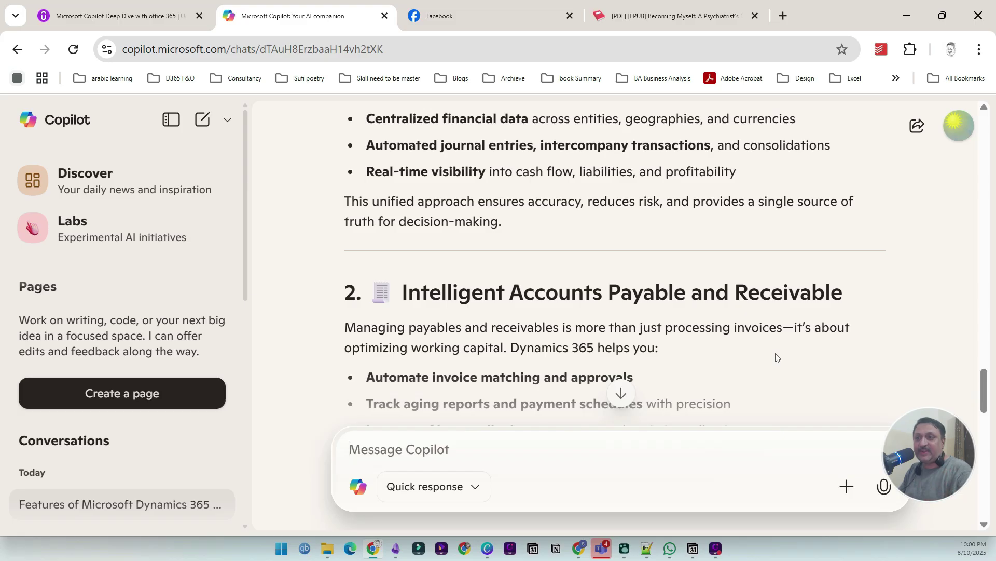
{"action": "scroll", "coordinate": [654, 332], "scroll_direction": "down", "scroll_amount": 5}
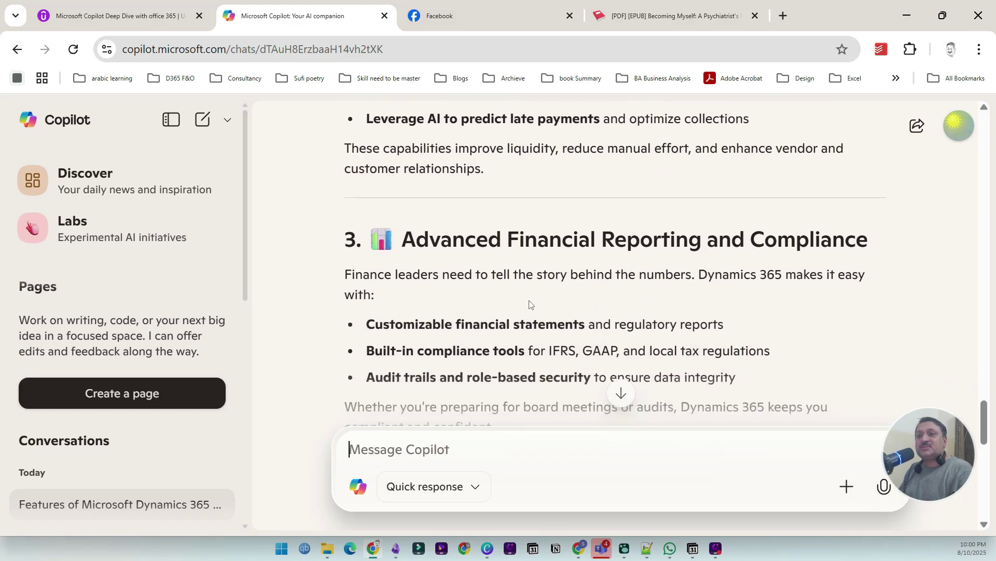
{"action": "scroll", "coordinate": [530, 303], "scroll_direction": "down", "scroll_amount": 3}
{"action": "scroll", "coordinate": [530, 301], "scroll_direction": "down", "scroll_amount": 1}
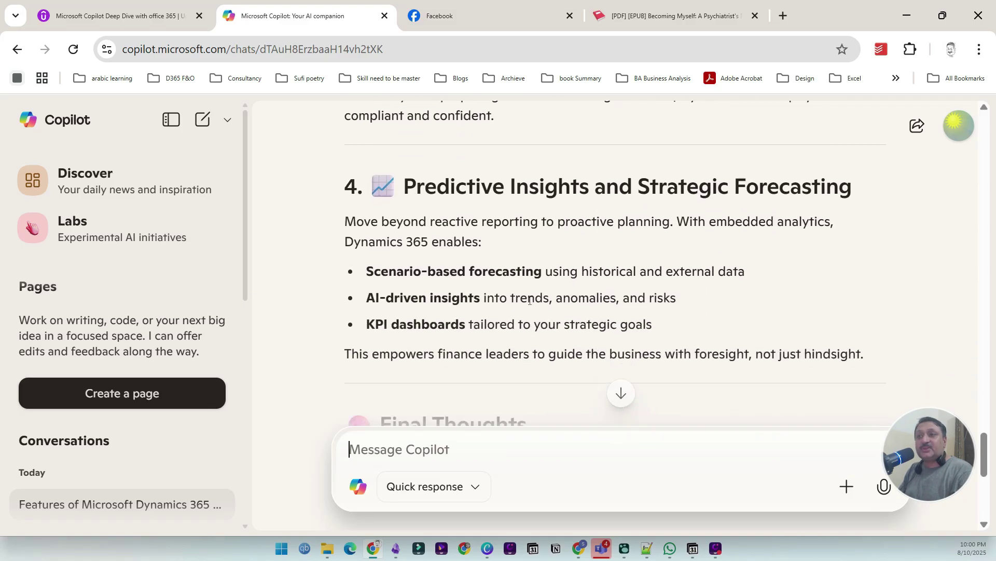
{"action": "scroll", "coordinate": [610, 258], "scroll_direction": "down", "scroll_amount": 4}
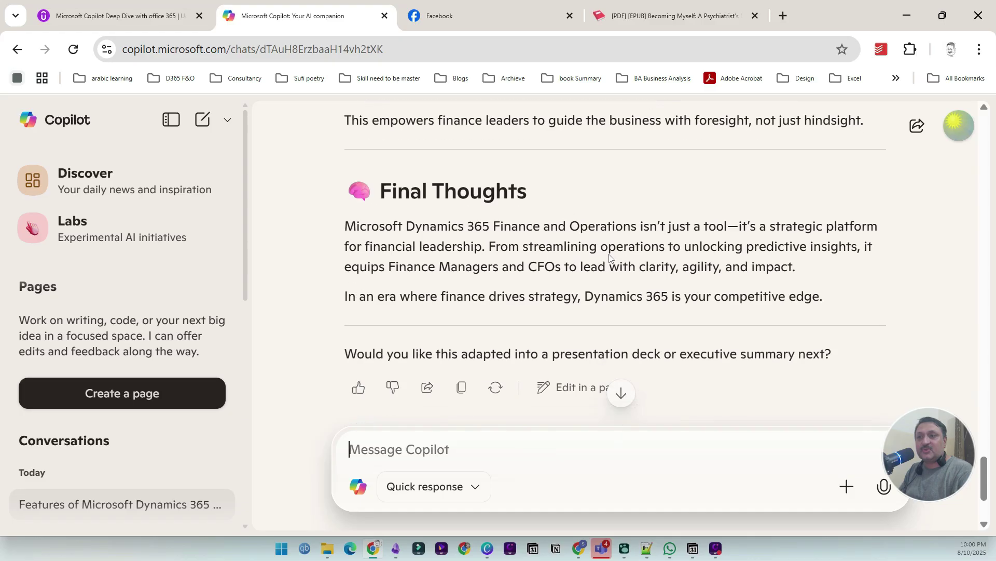